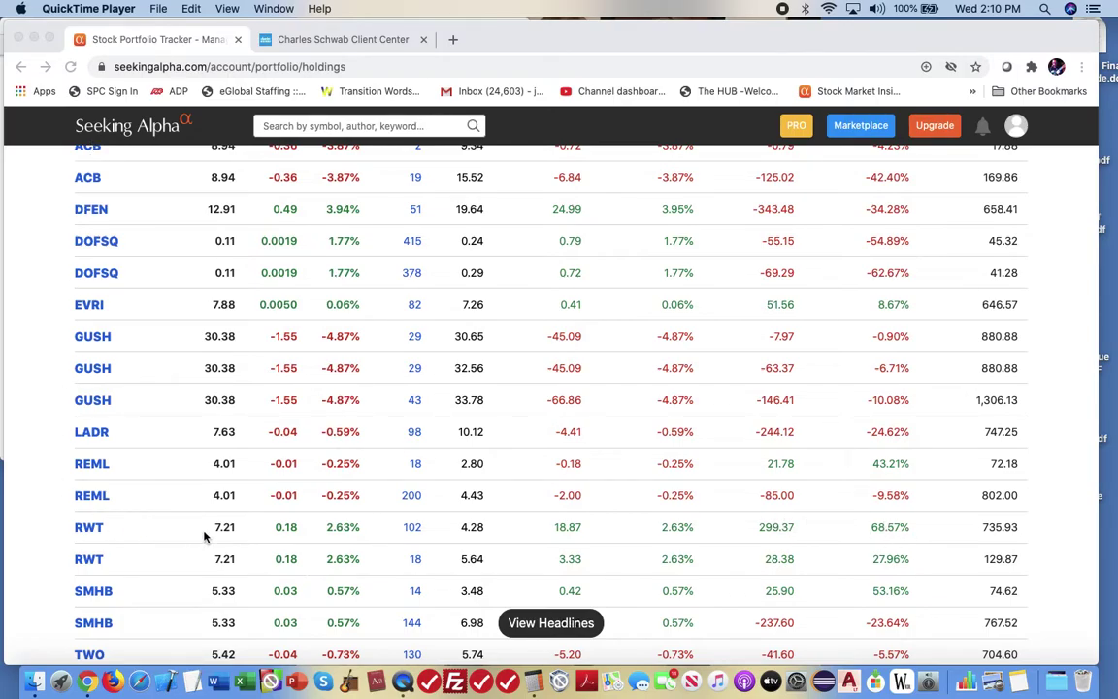
Check the brokerage account, then view REML's stock page and return to the Holdings list
click(337, 41)
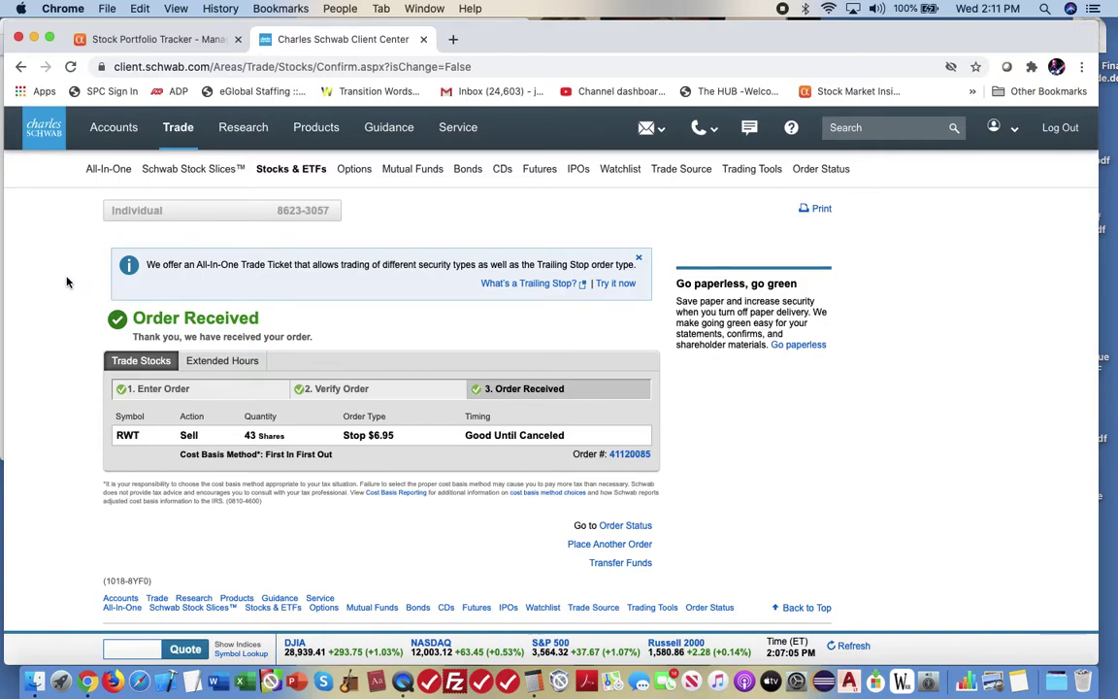
click(143, 40)
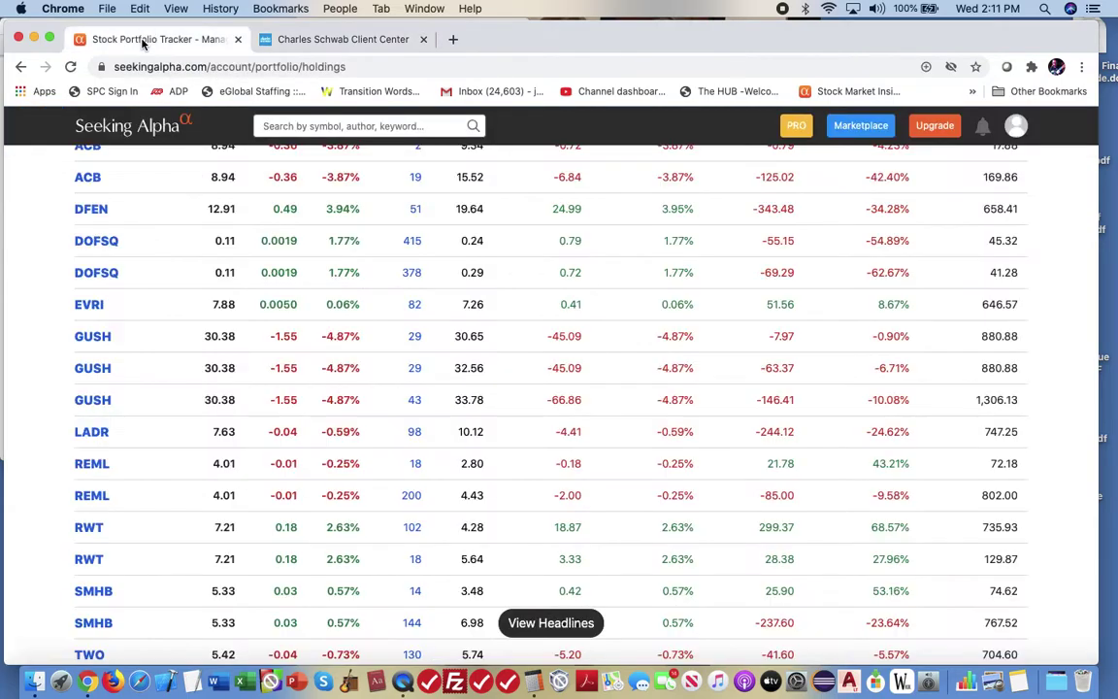
click(93, 464)
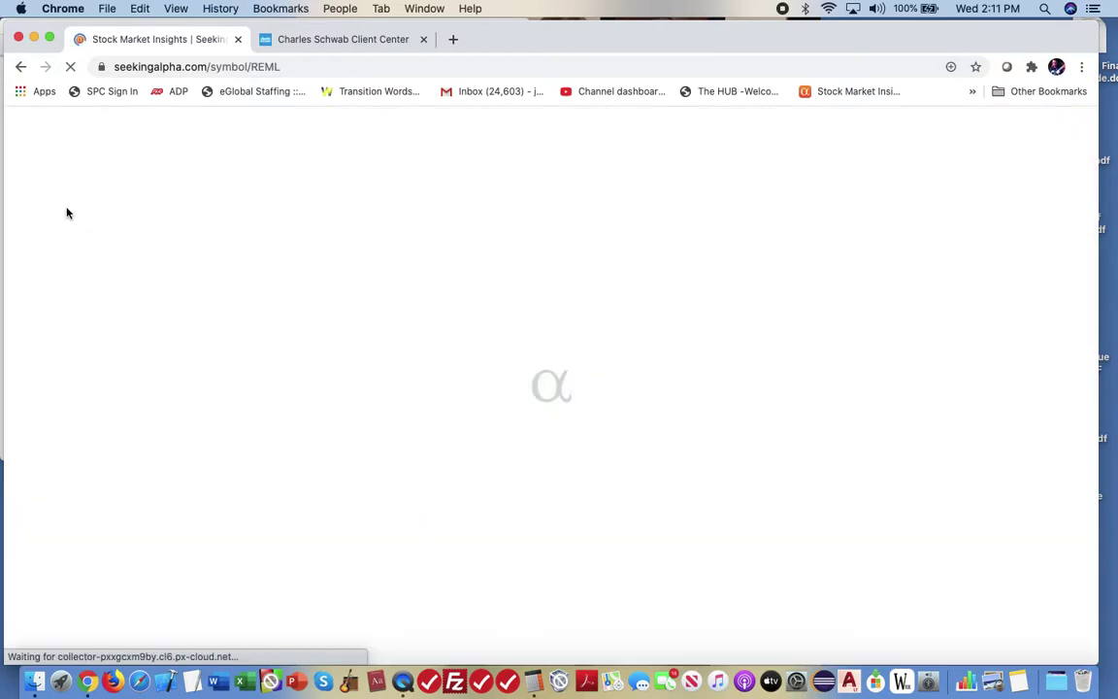
click(20, 66)
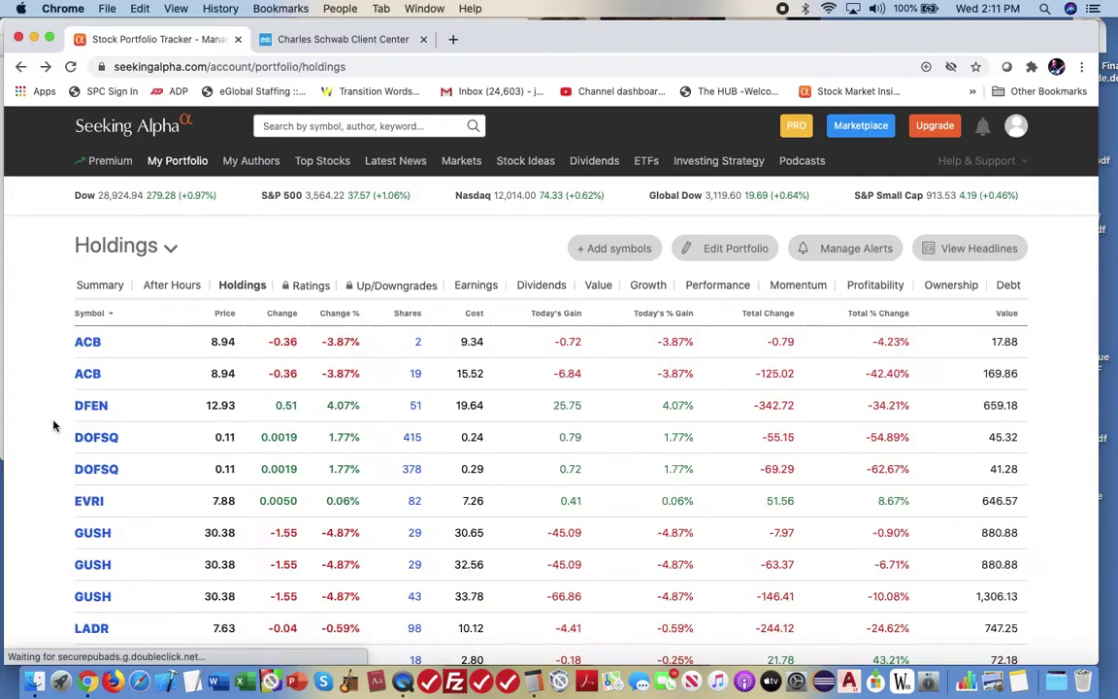
scroll(54, 425, down, 2)
scroll(53, 425, down, 2)
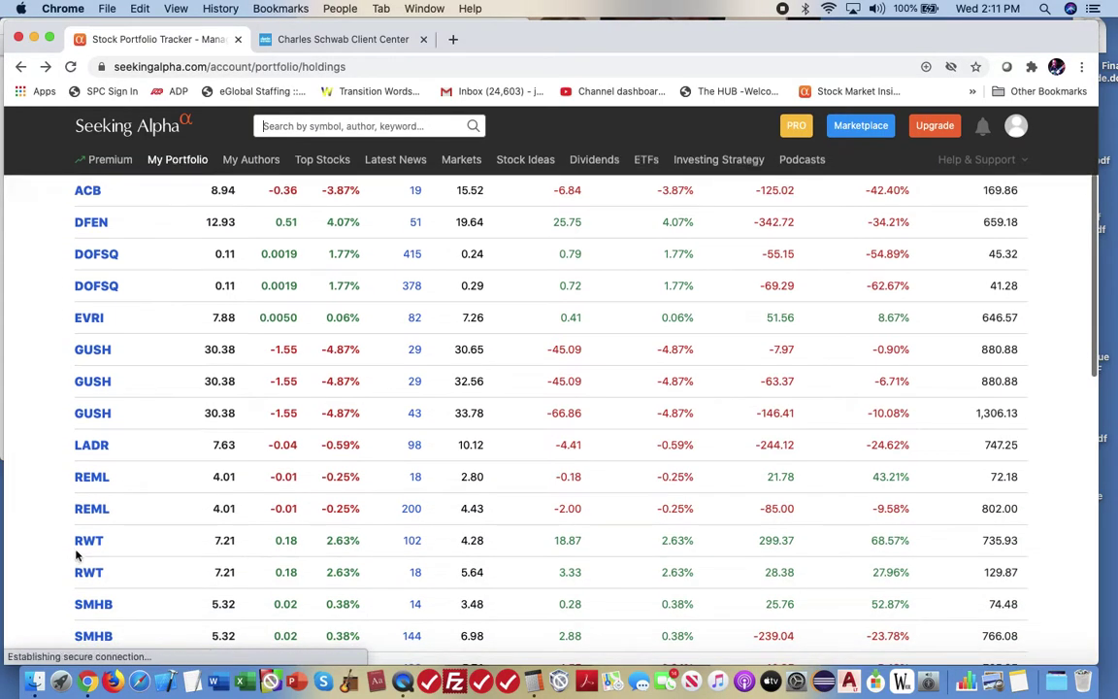
Open Redwood Trust's RWT summary page and view its one-day, then five-day price chart
click(88, 544)
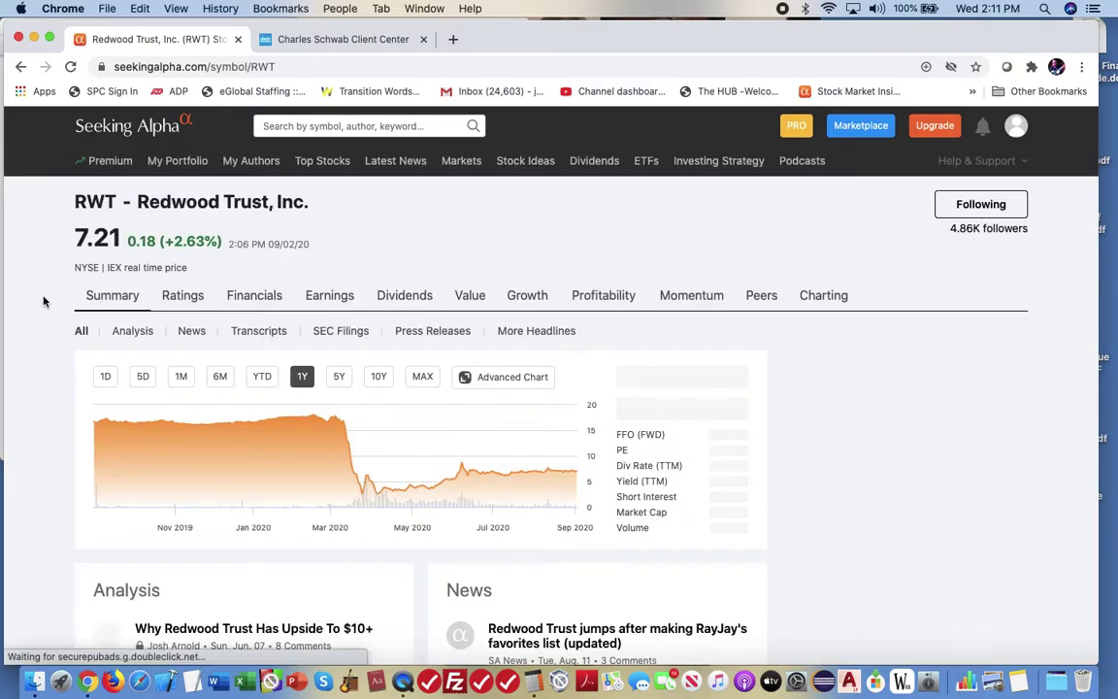
mouse_move(102, 162)
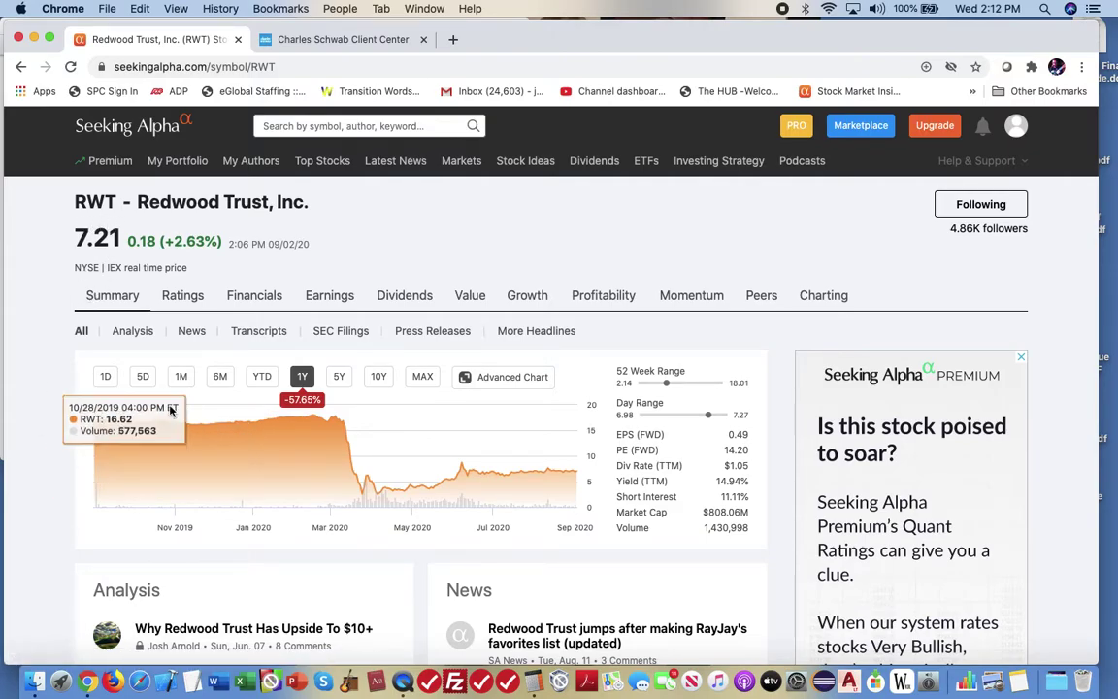
click(107, 378)
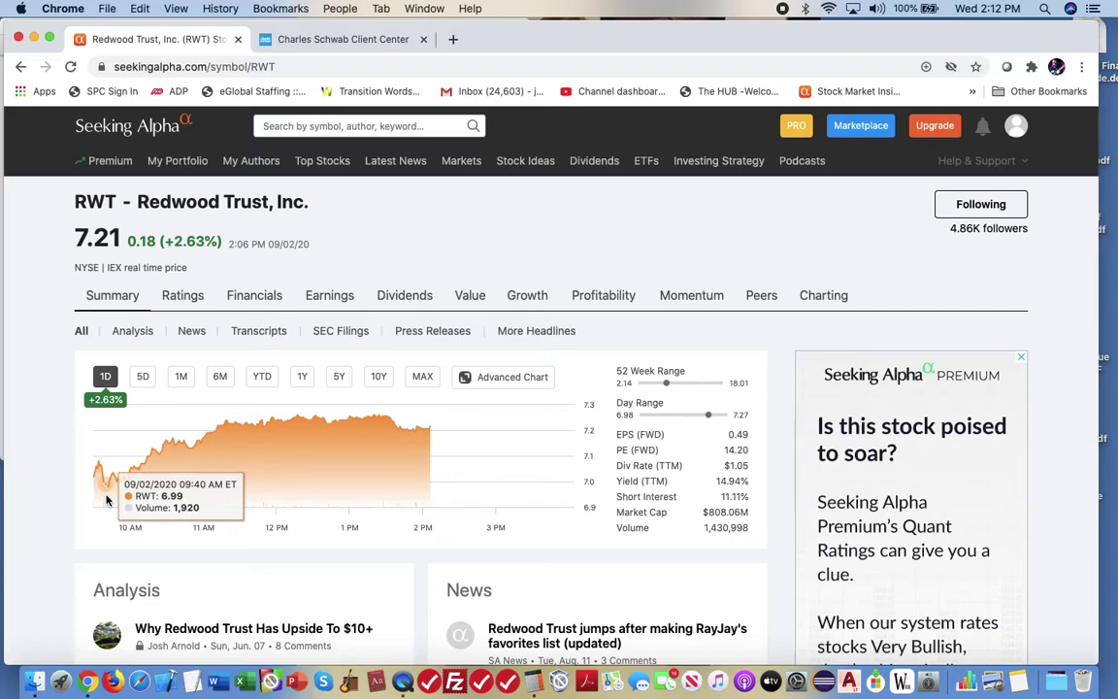
click(142, 385)
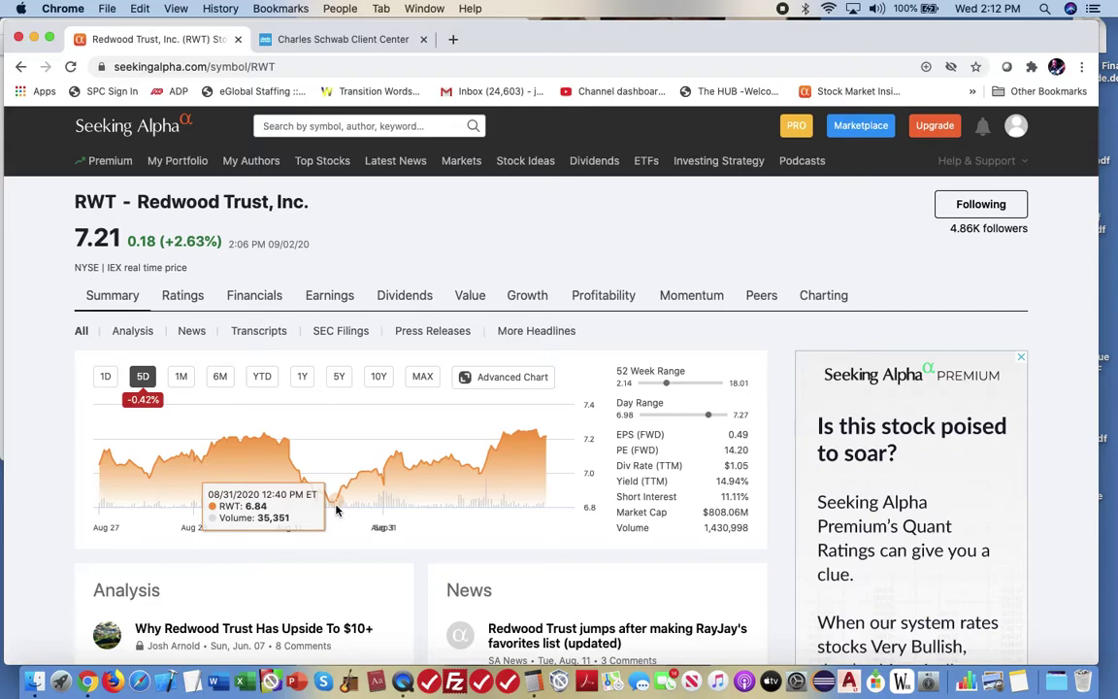
click(336, 41)
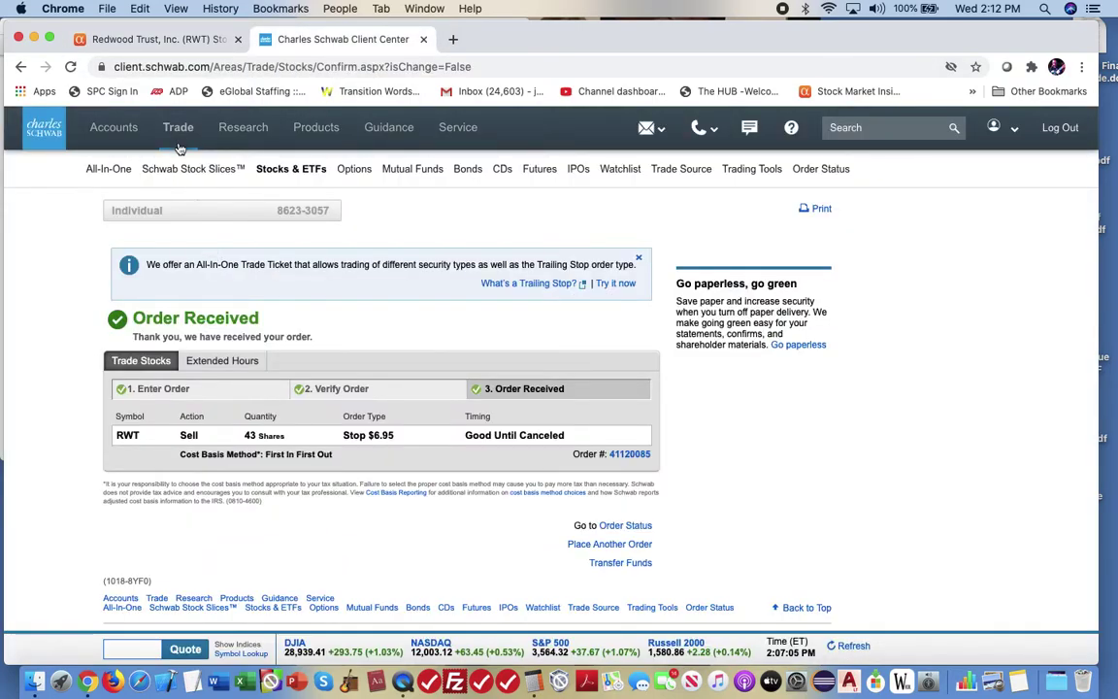
Start a stock order for RWT (Redwood Trust) with the action set to Sell
mouse_move(178, 138)
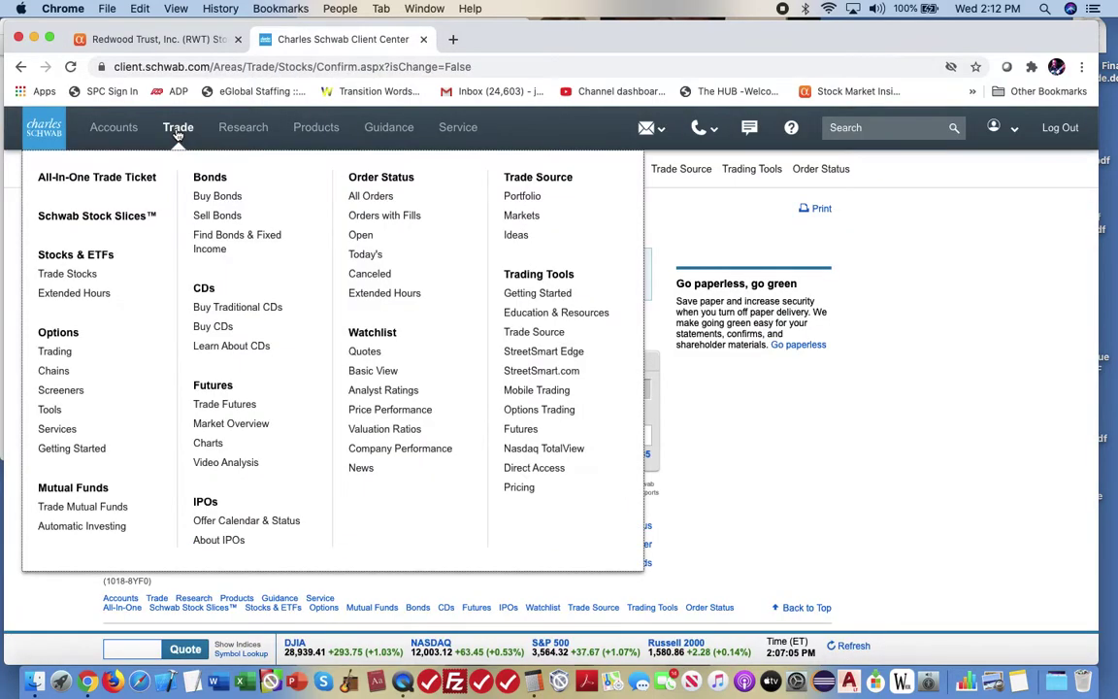
click(68, 257)
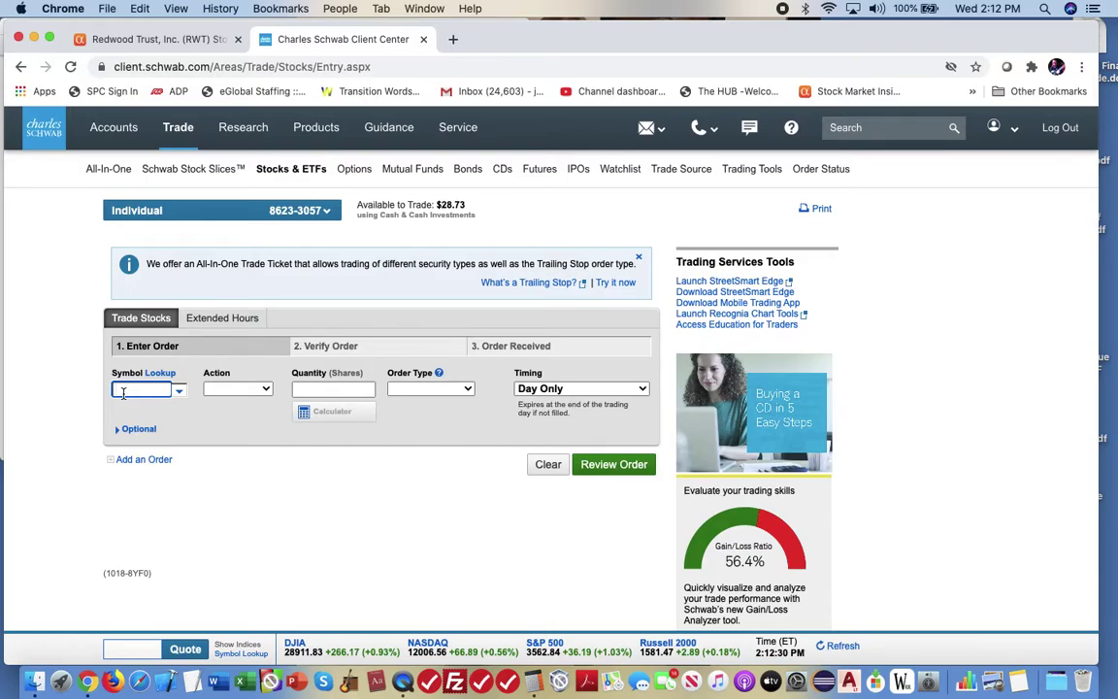
text(rwt)
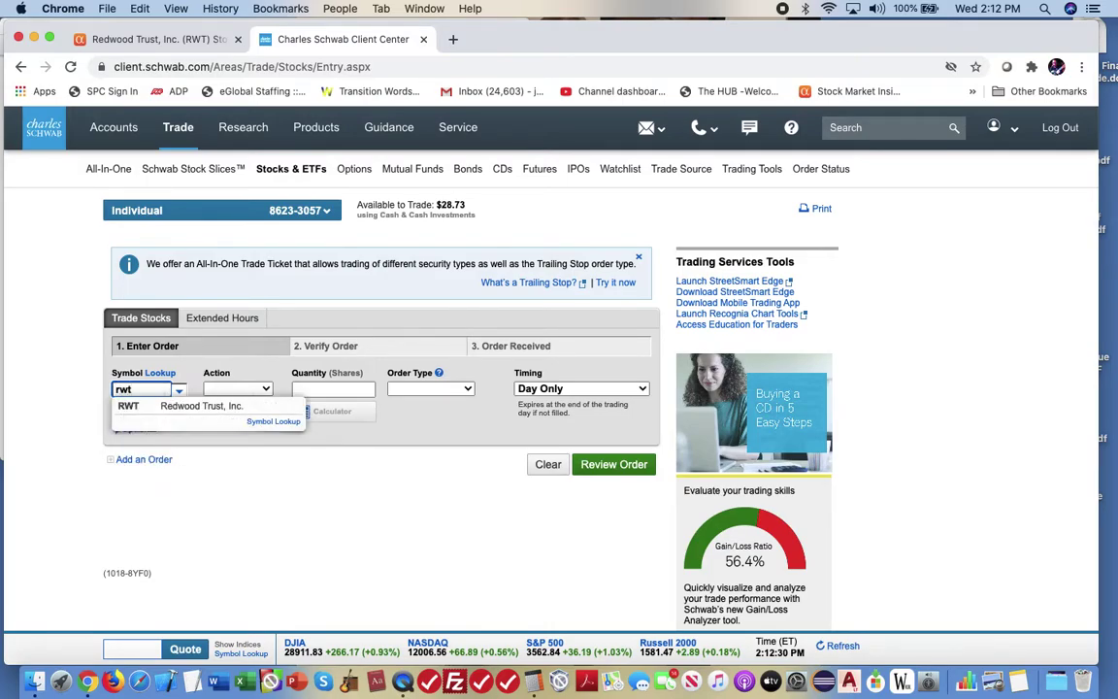
click(127, 406)
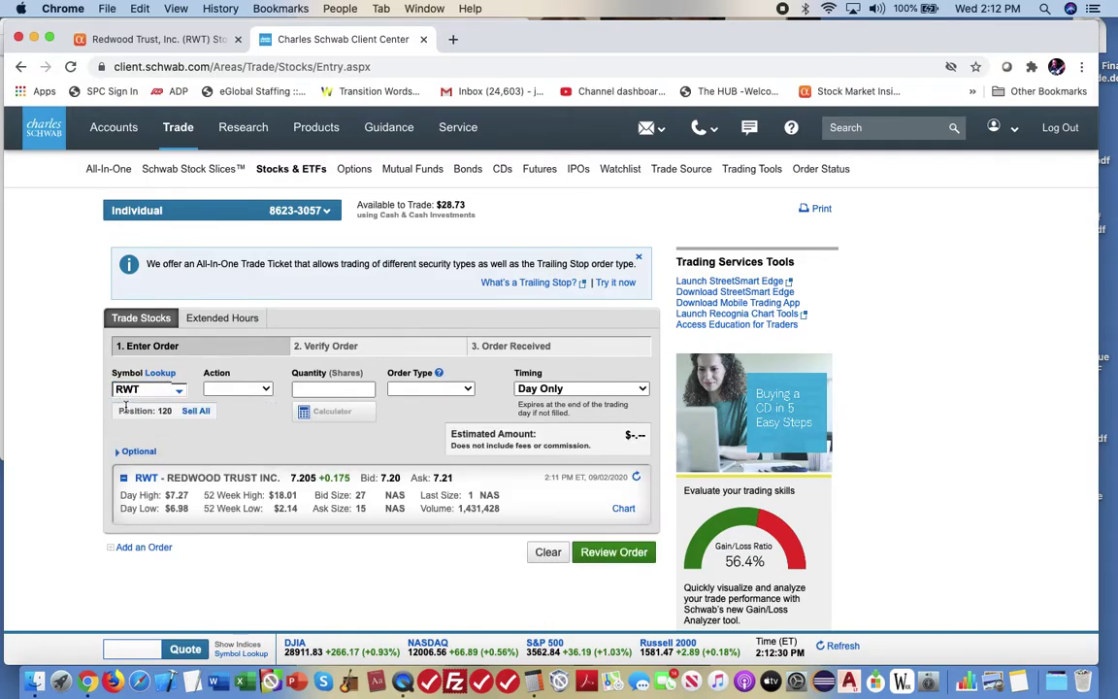
click(264, 389)
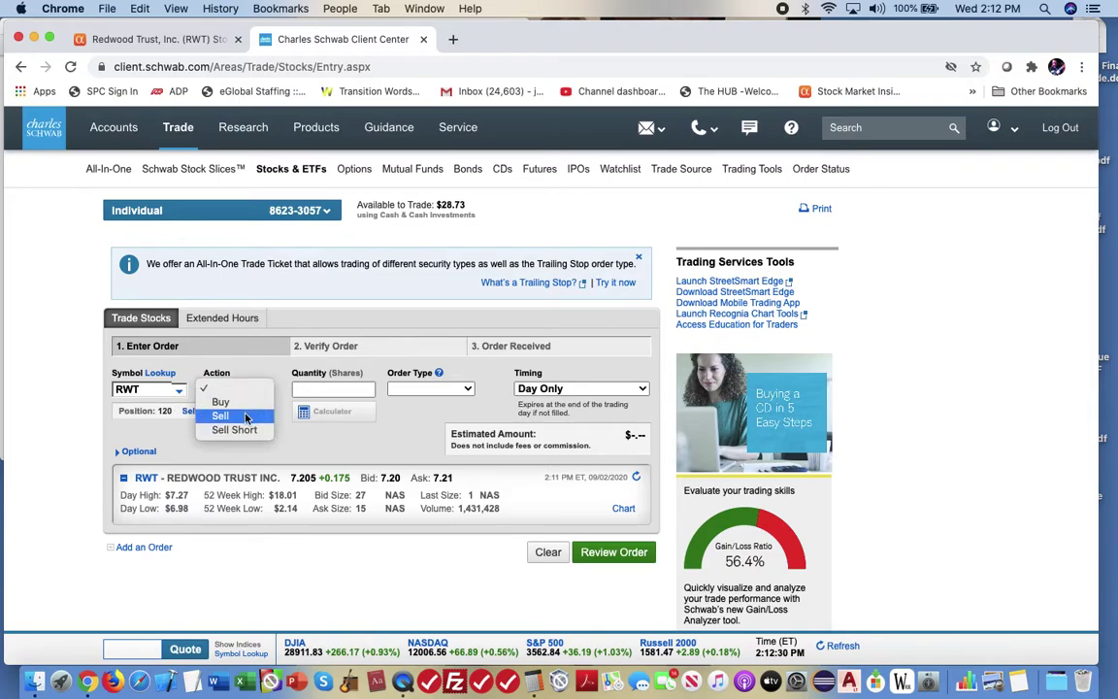
click(246, 418)
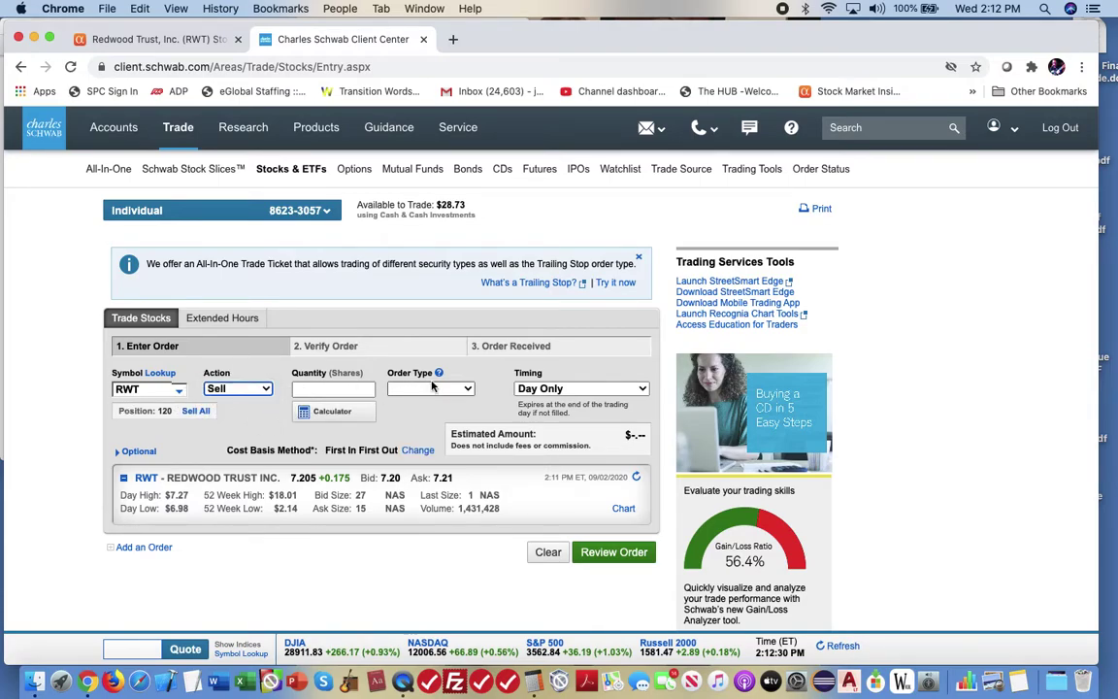
Make it a Stop order with a $6.90 stop price
click(468, 390)
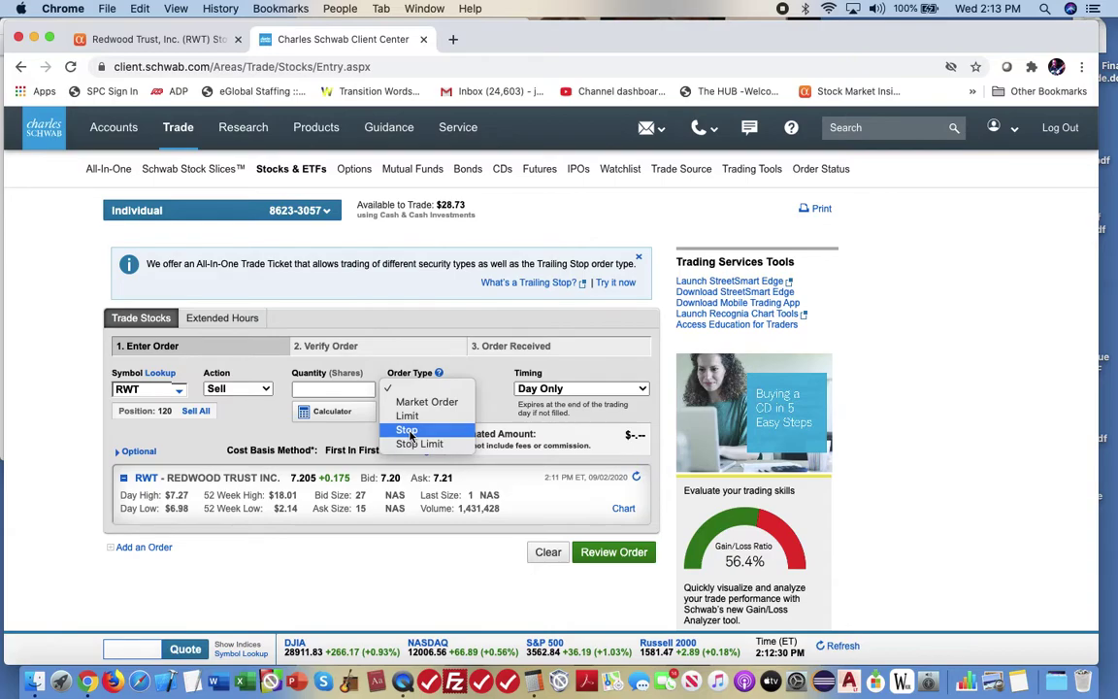
click(408, 429)
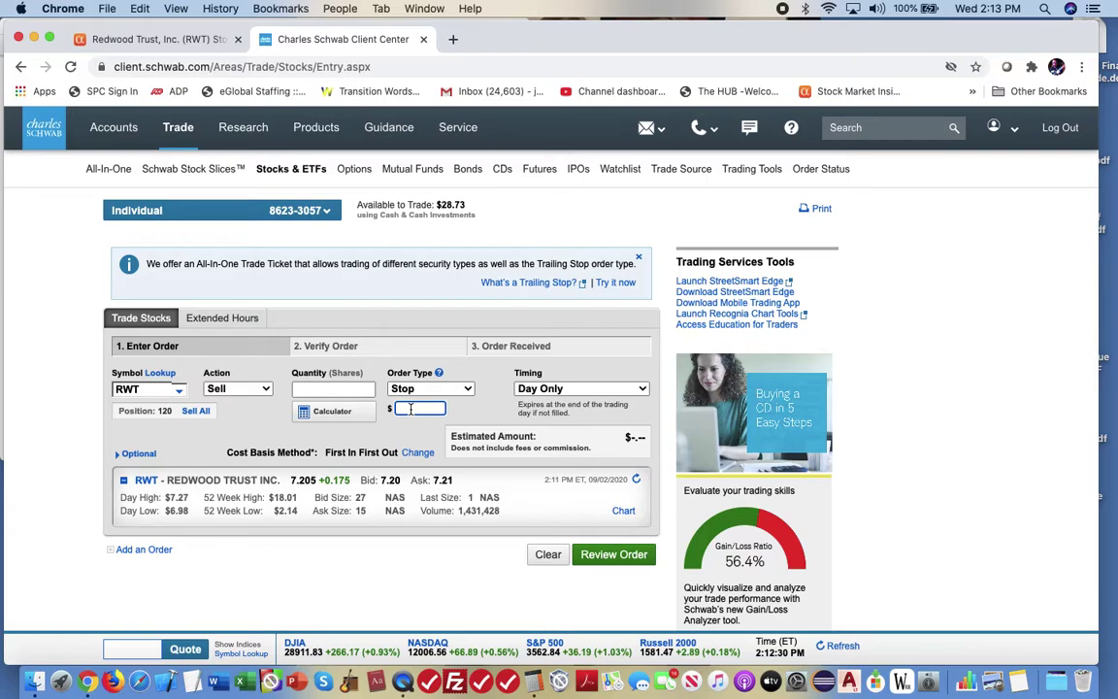
text(6.9)
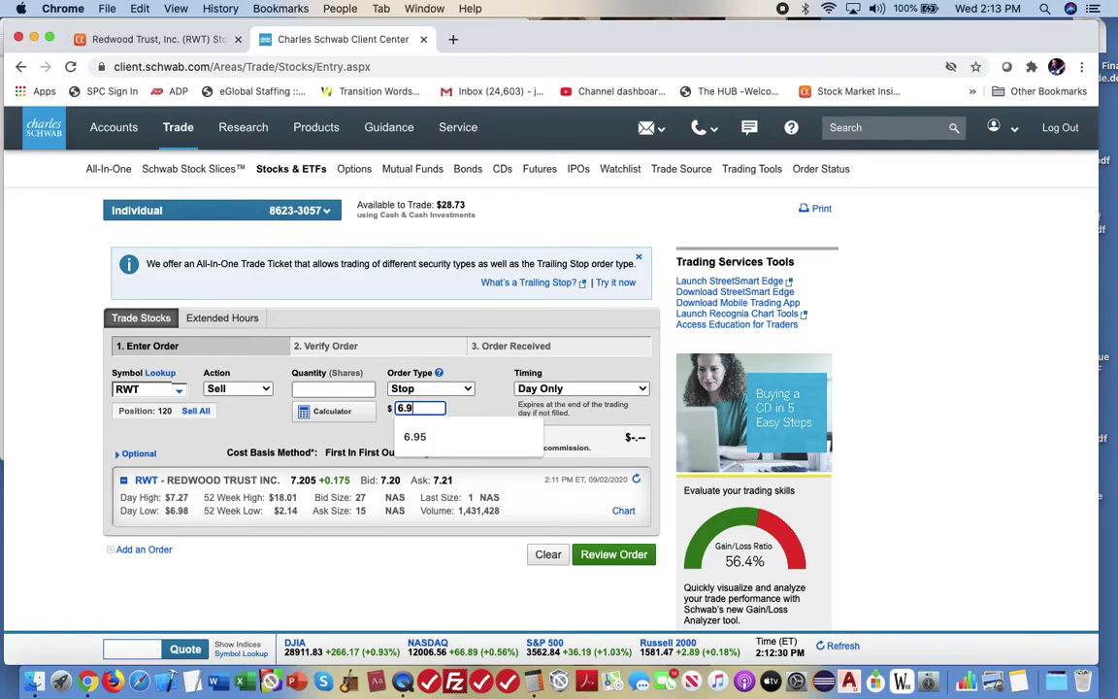
text(0)
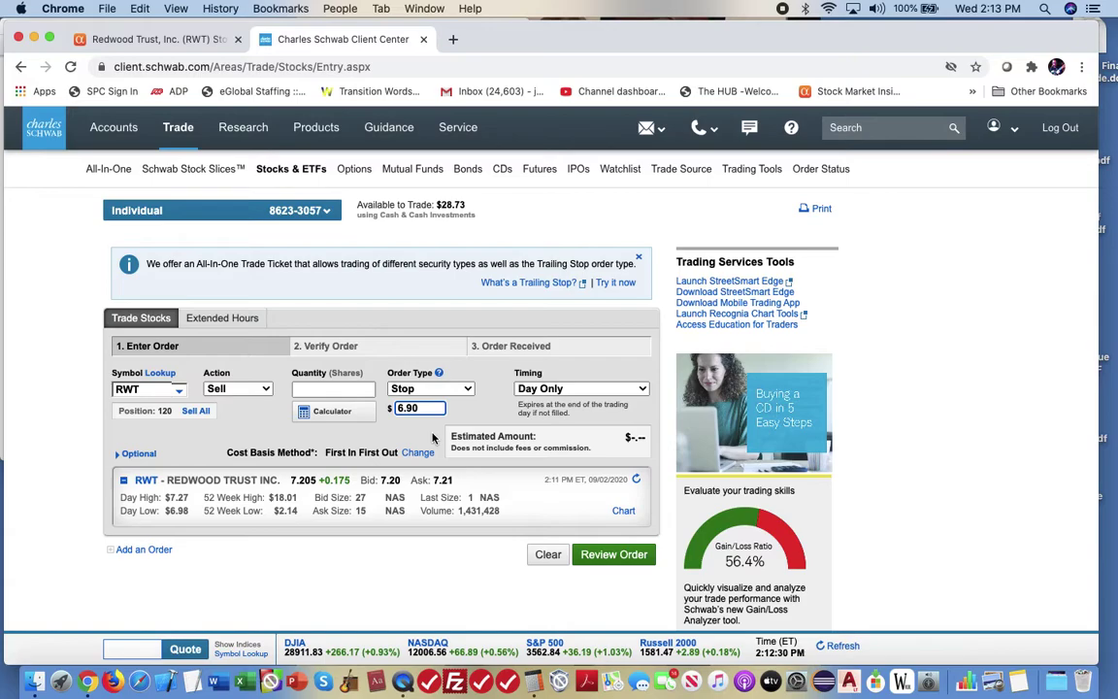
click(353, 389)
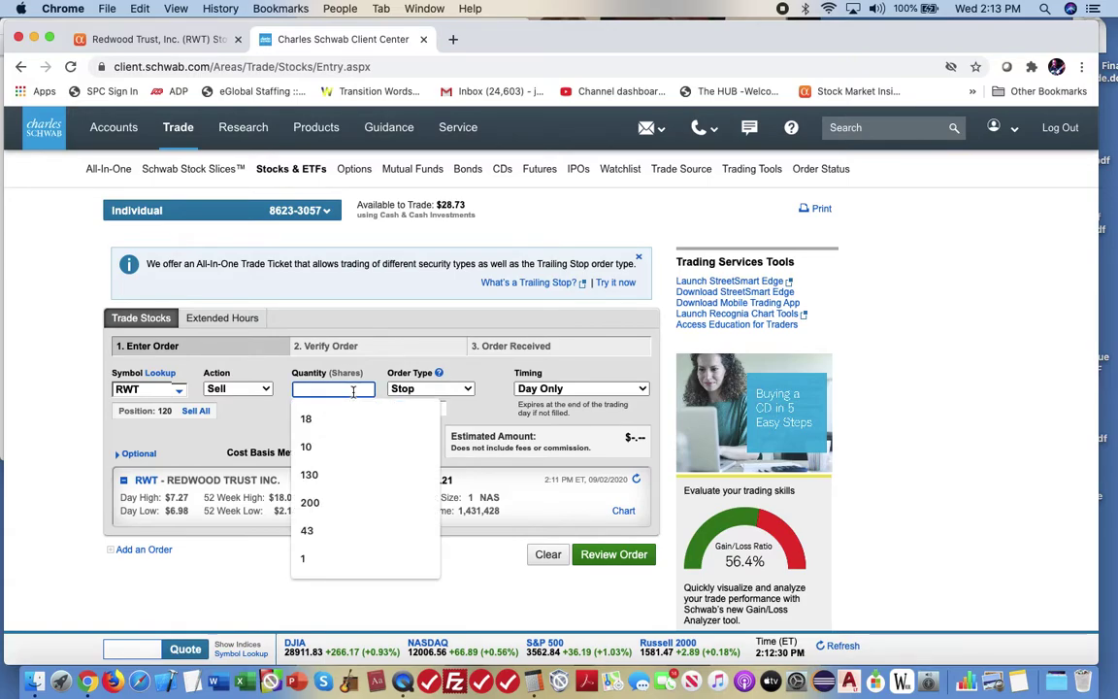
Enter 43 shares, bringing the estimated amount to $296.70
text(43)
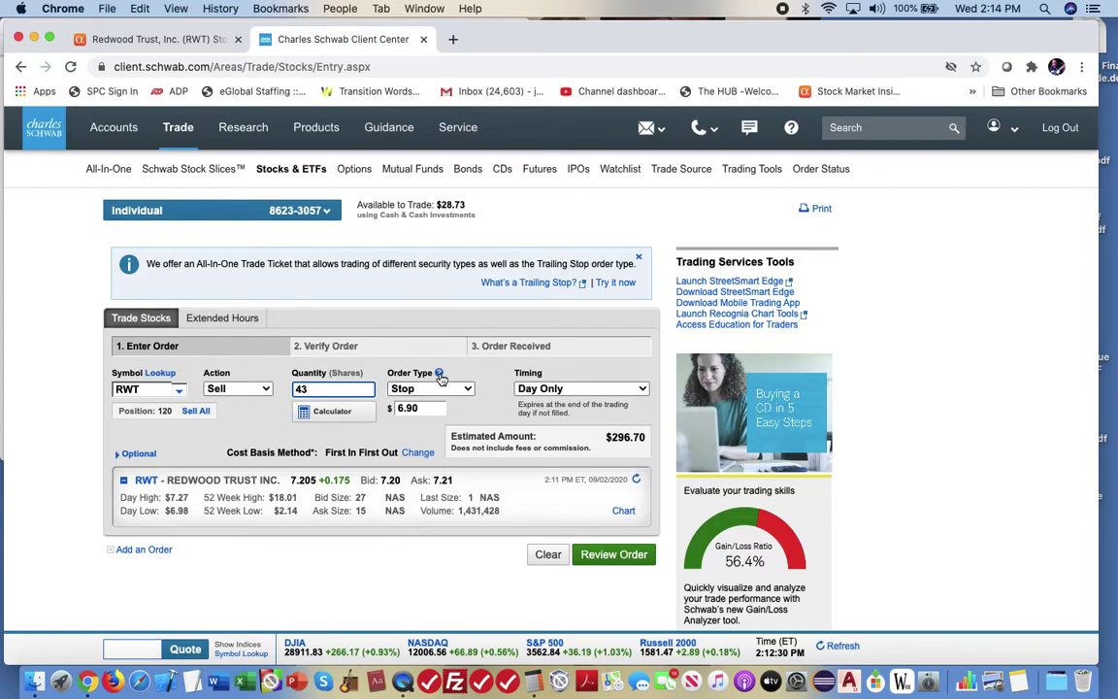
Open the Order Type help popup and scroll through its explanations
click(439, 374)
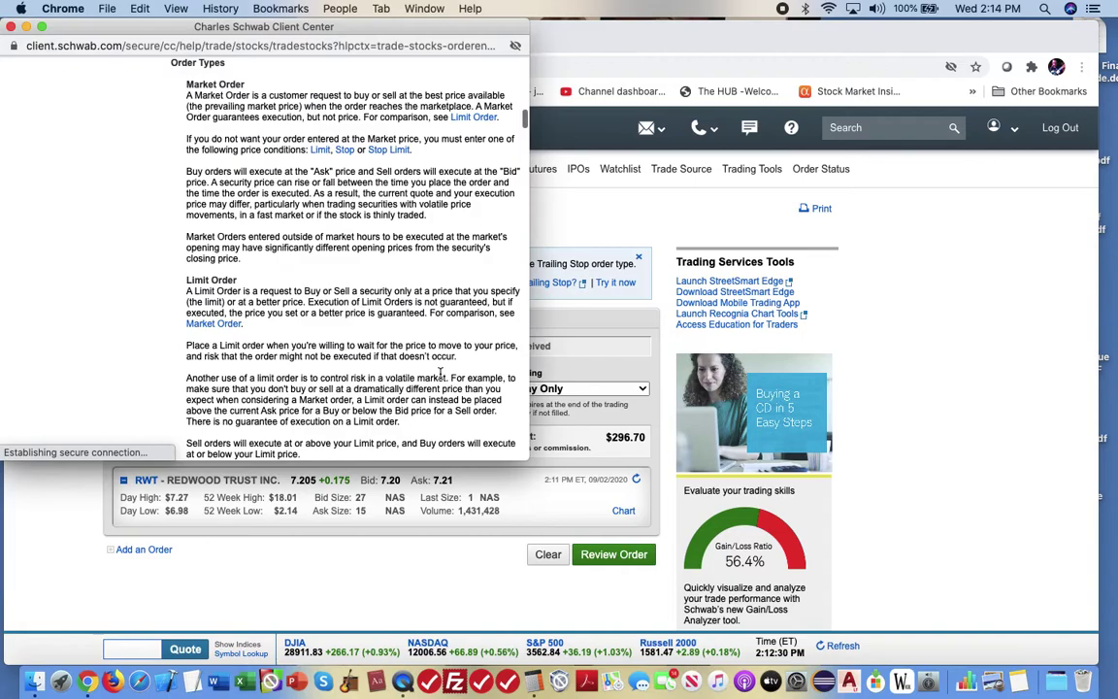
scroll(418, 320, down, 5)
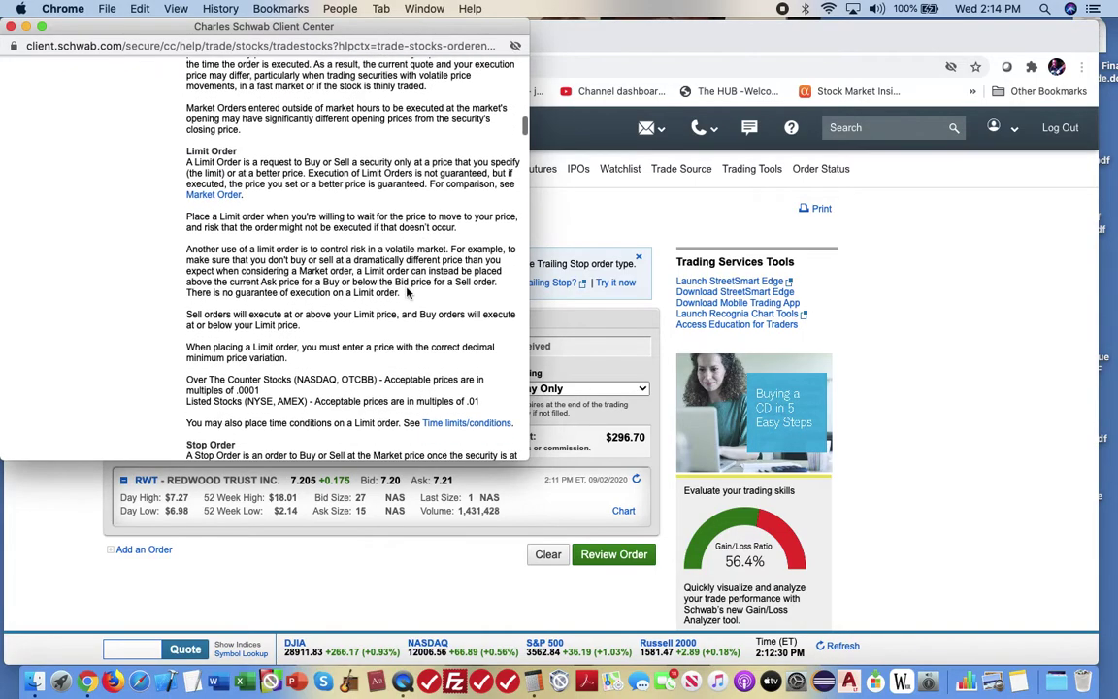
scroll(406, 291, down, 4)
scroll(406, 291, up, 3)
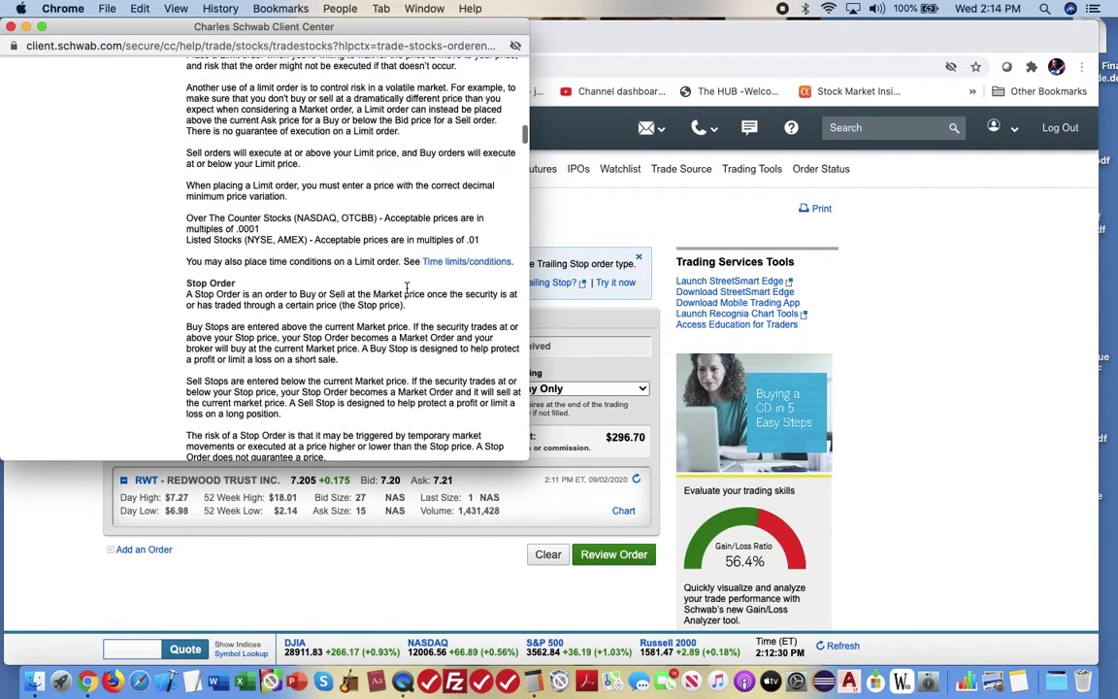
scroll(407, 291, up, 3)
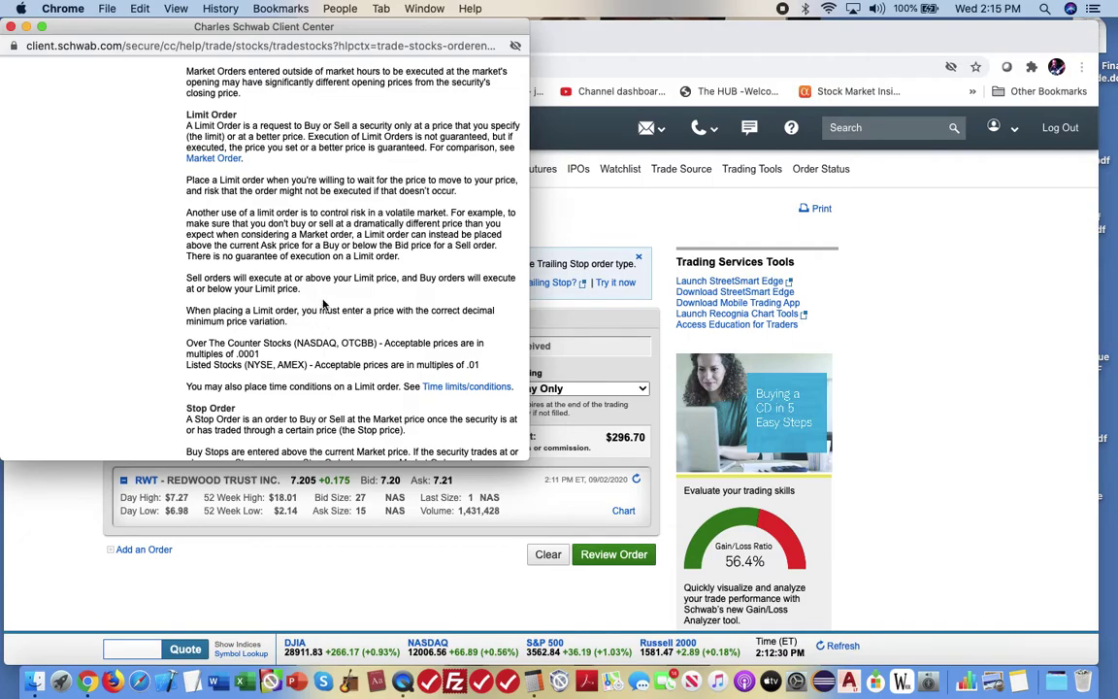
scroll(325, 296, down, 5)
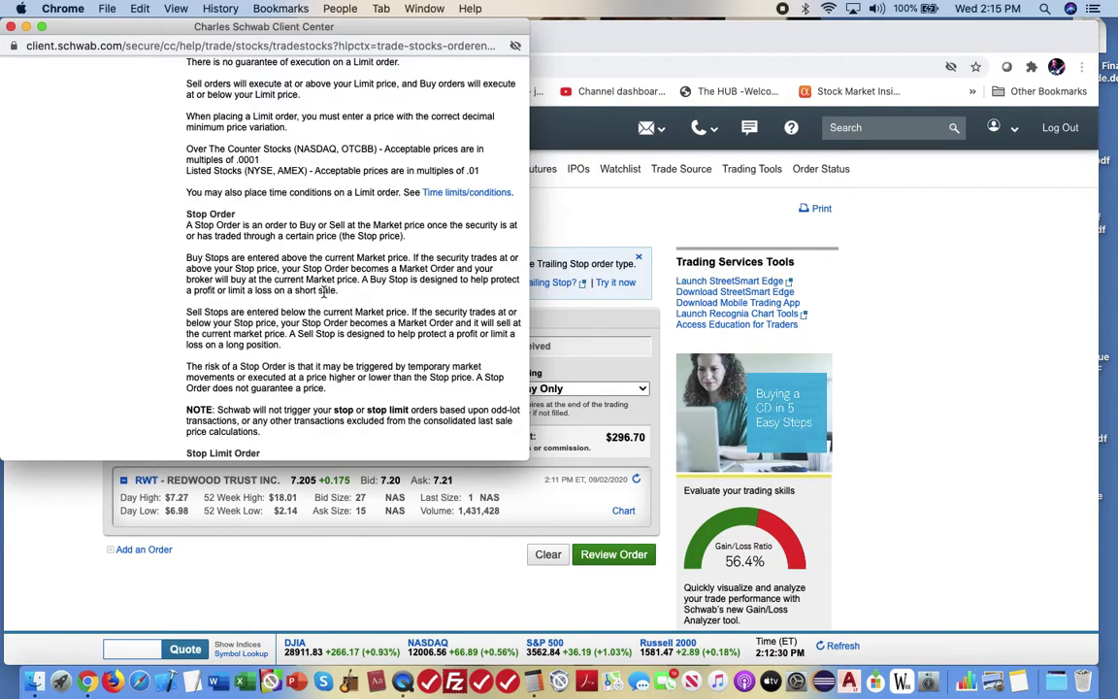
click(659, 214)
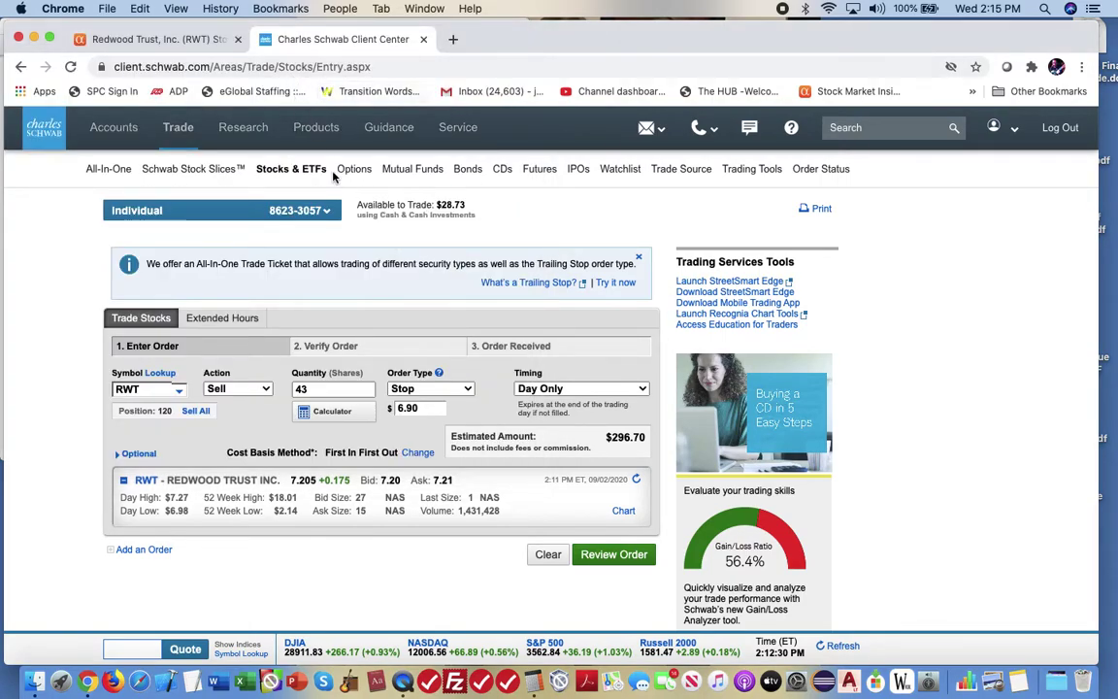
Reopen the Order Types help and read the Stop Order and Stop Limit Order entries
click(438, 373)
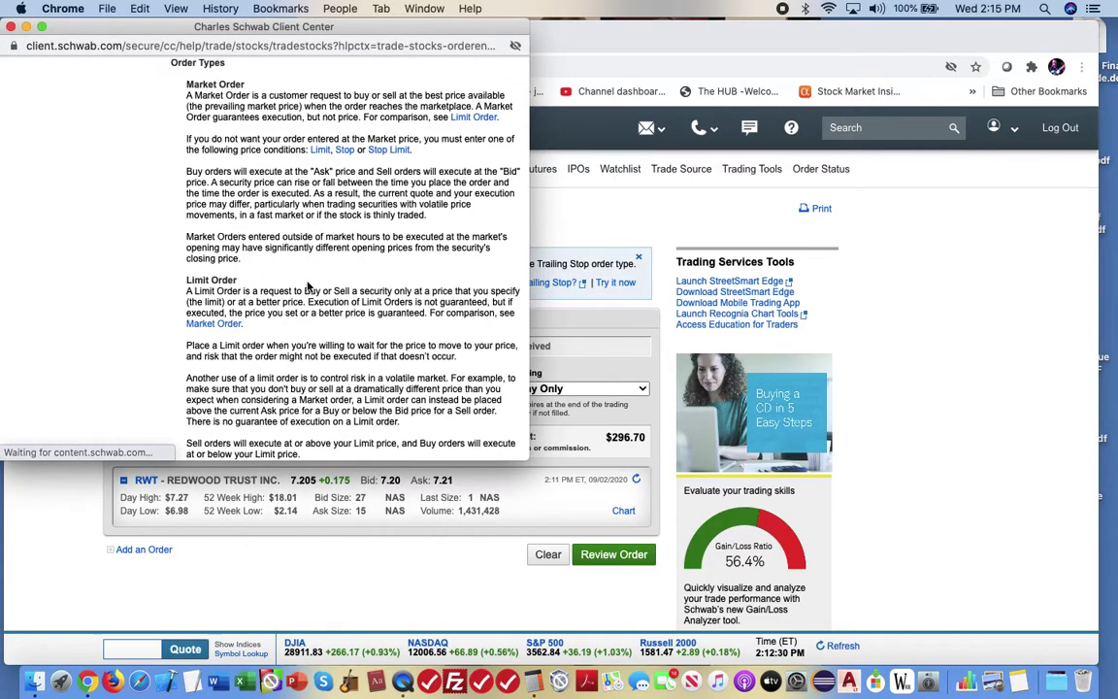
scroll(309, 284, down, 3)
scroll(309, 284, down, 7)
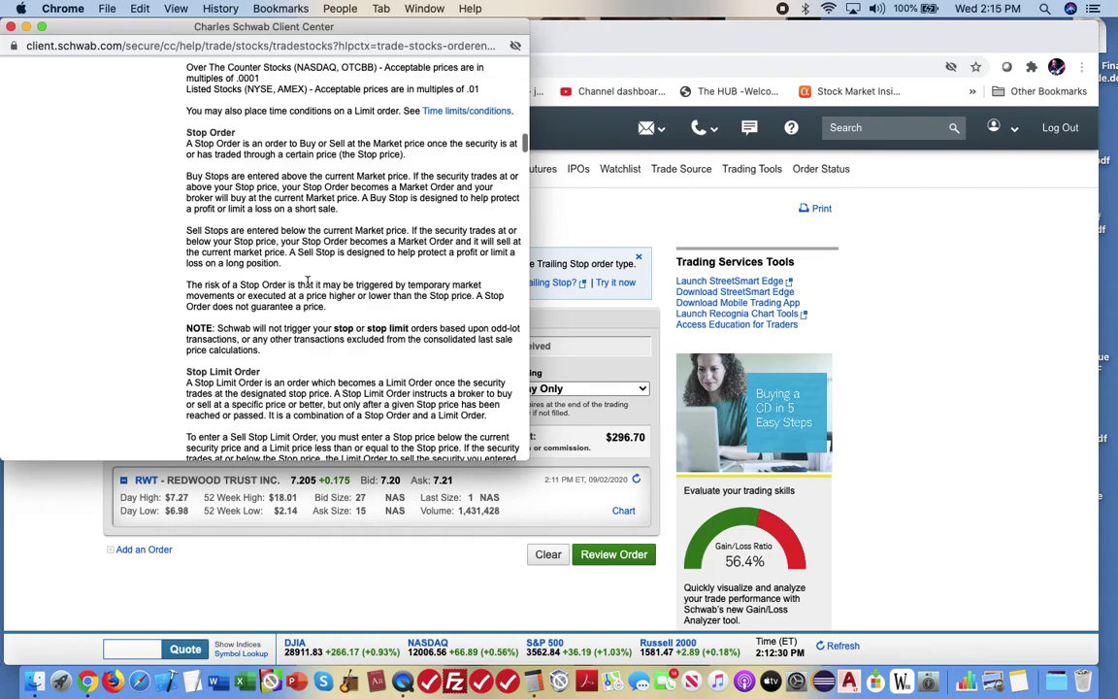
scroll(309, 284, up, 3)
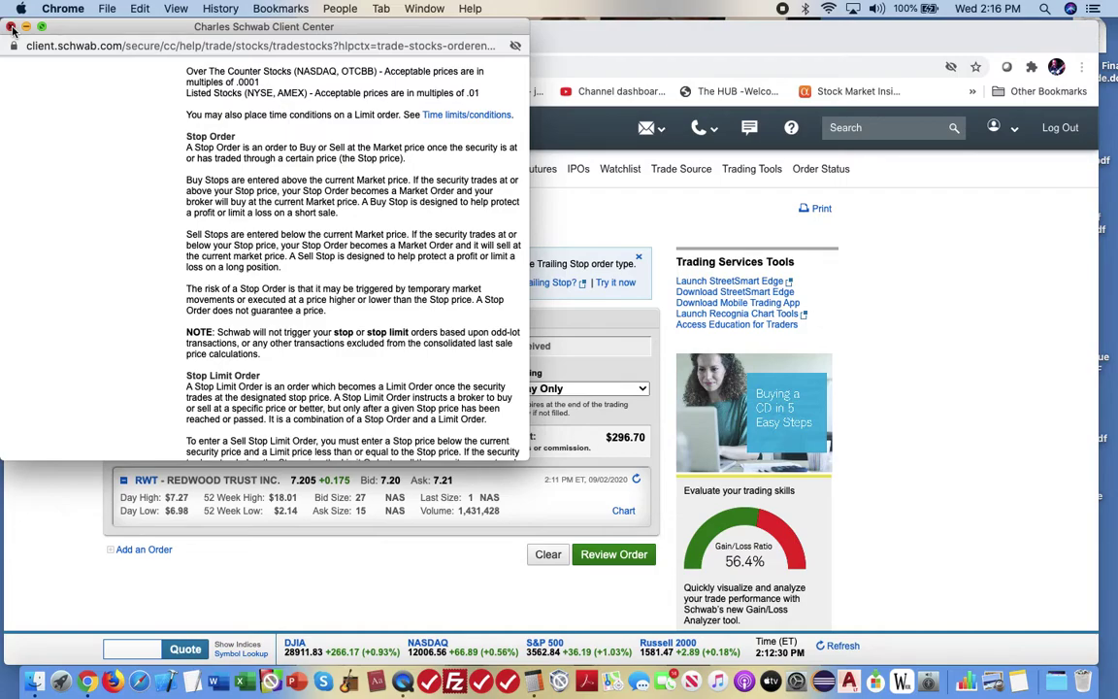
click(11, 26)
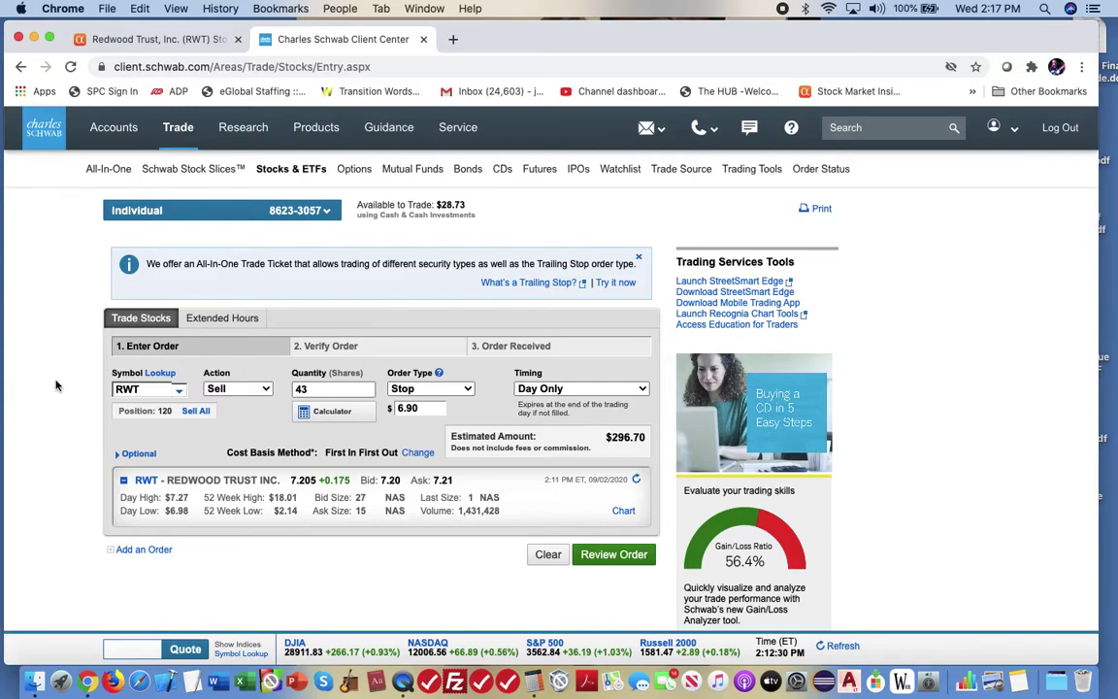
Clear the trade ticket so only the Day Only timing remains
click(544, 558)
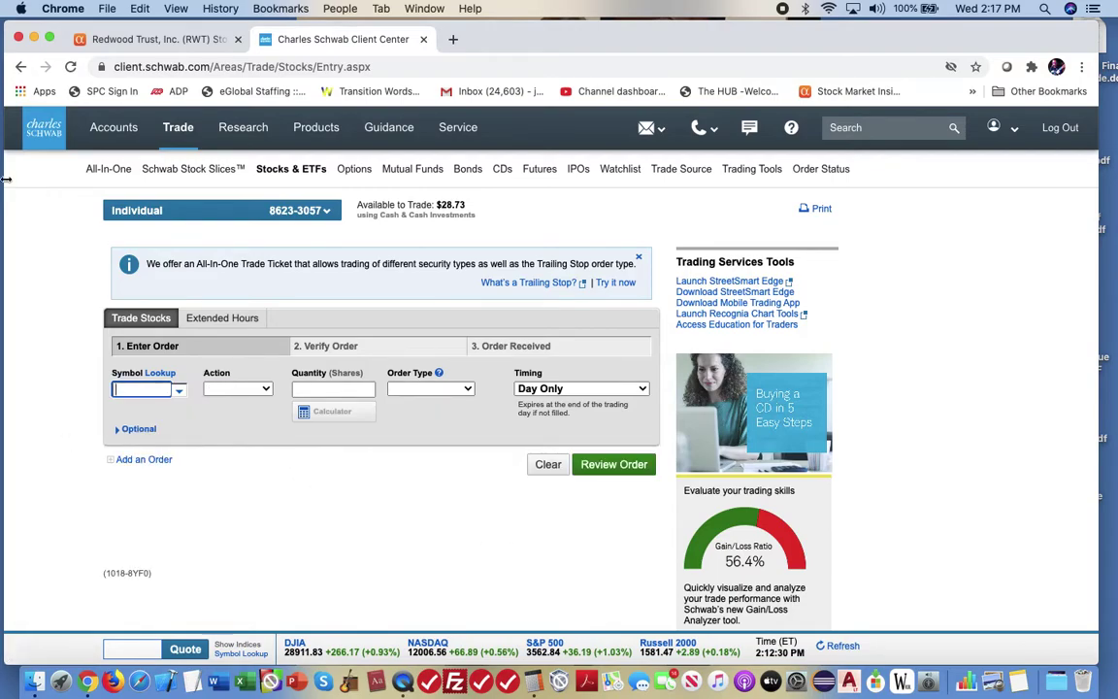